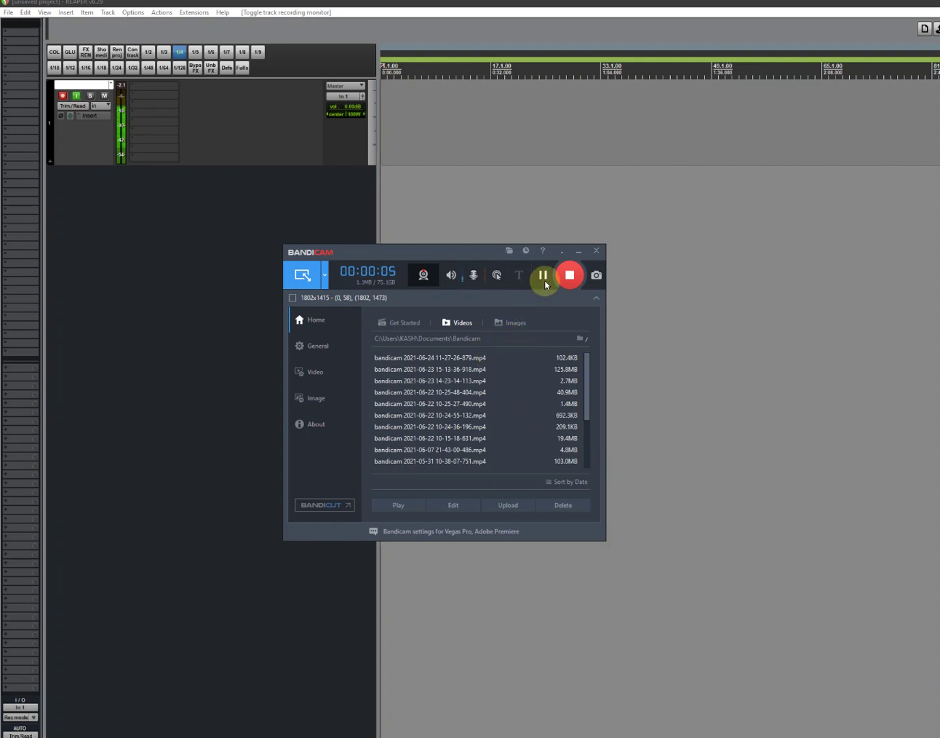
- Minimize the Bandicam window and bring the phone camera preview into view
{"action": "left_click", "coordinate": [563, 251]}
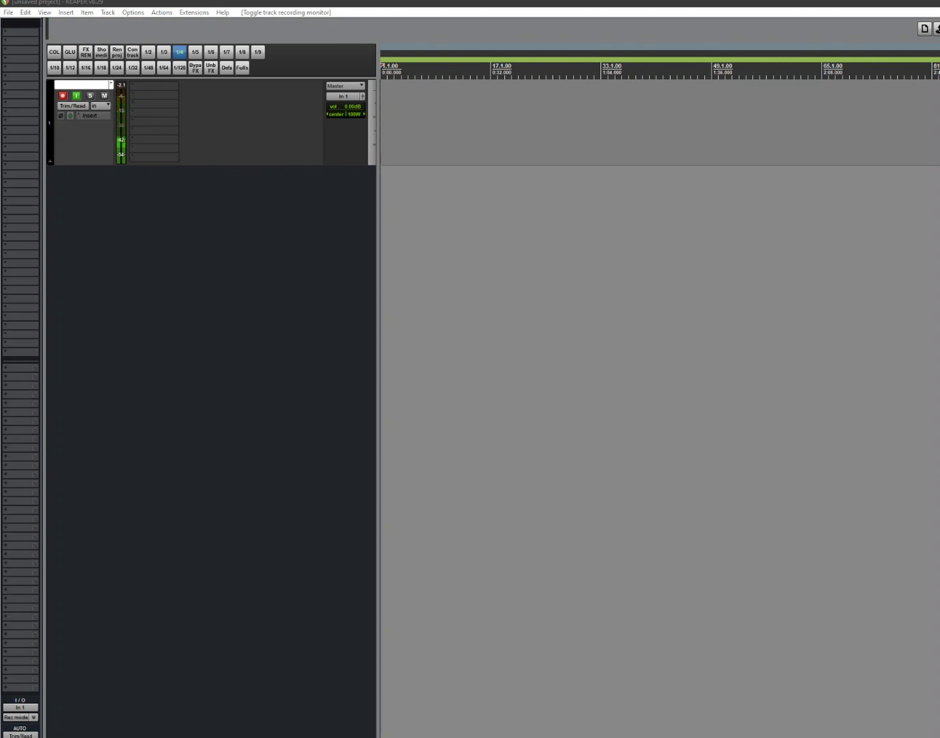
{"action": "left_click_drag", "start_coordinate": [187, 728], "coordinate": [179, 372]}
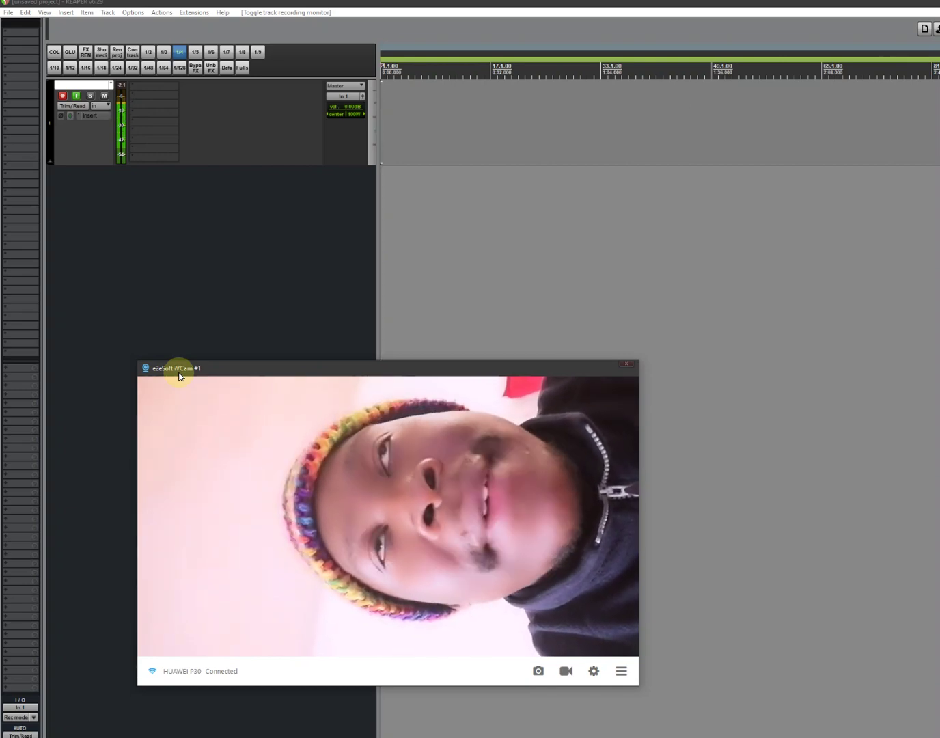
{"action": "left_click_drag", "start_coordinate": [186, 367], "coordinate": [44, 720]}
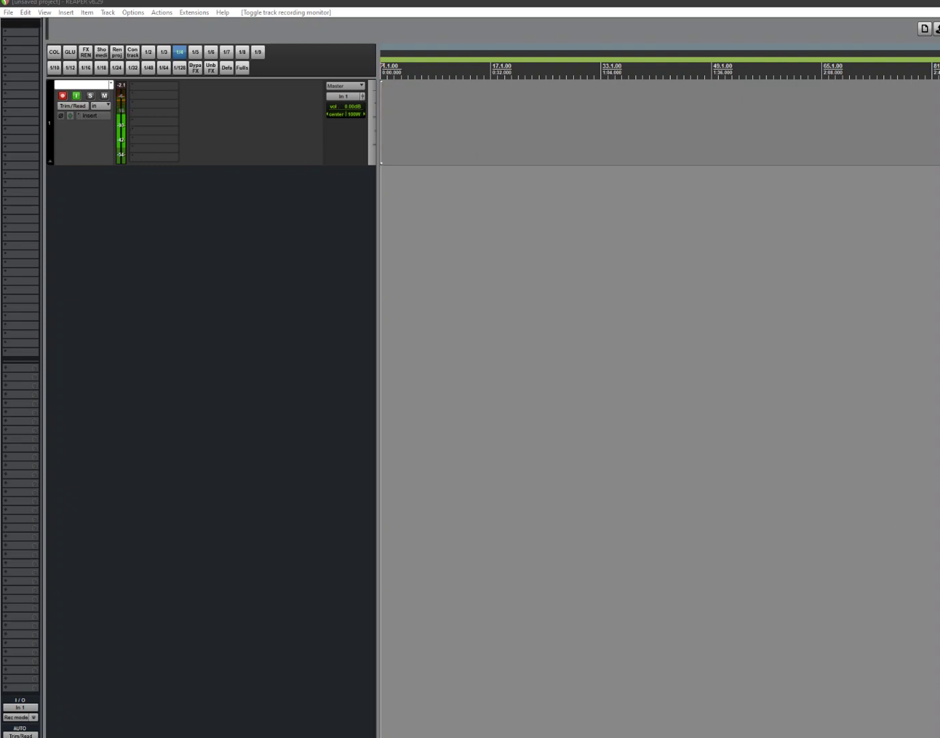
- In Device preferences, keep ASIO with the FL Studio ASIO driver and open its settings
{"action": "key", "text": "ctrl+p"}
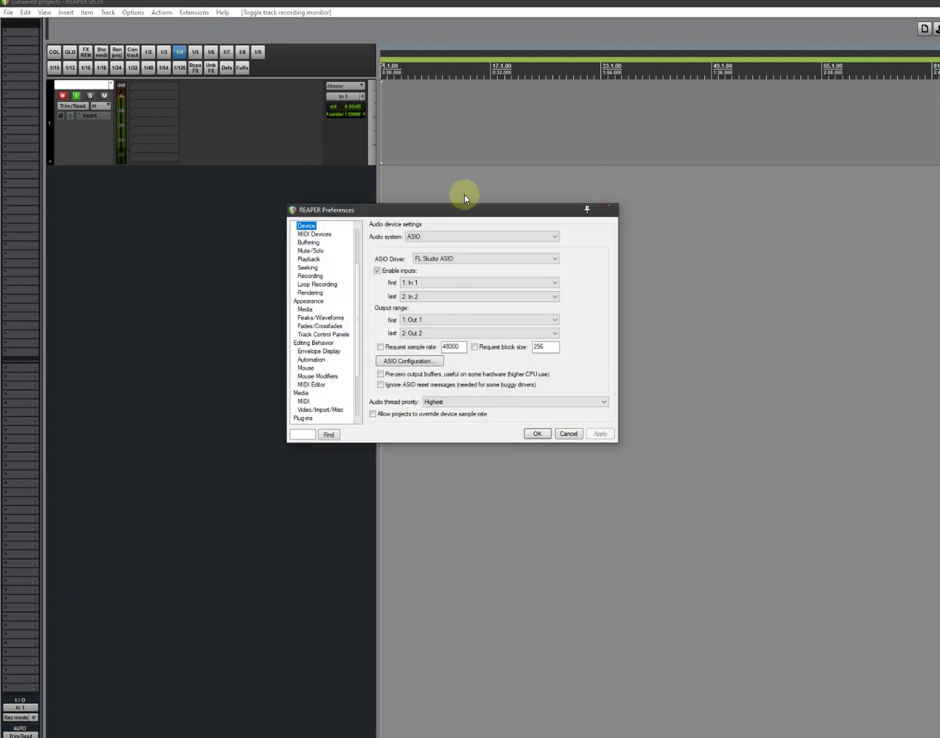
{"action": "scroll", "coordinate": [348, 281], "scroll_direction": "up", "scroll_amount": 3}
{"action": "left_click", "coordinate": [421, 237]}
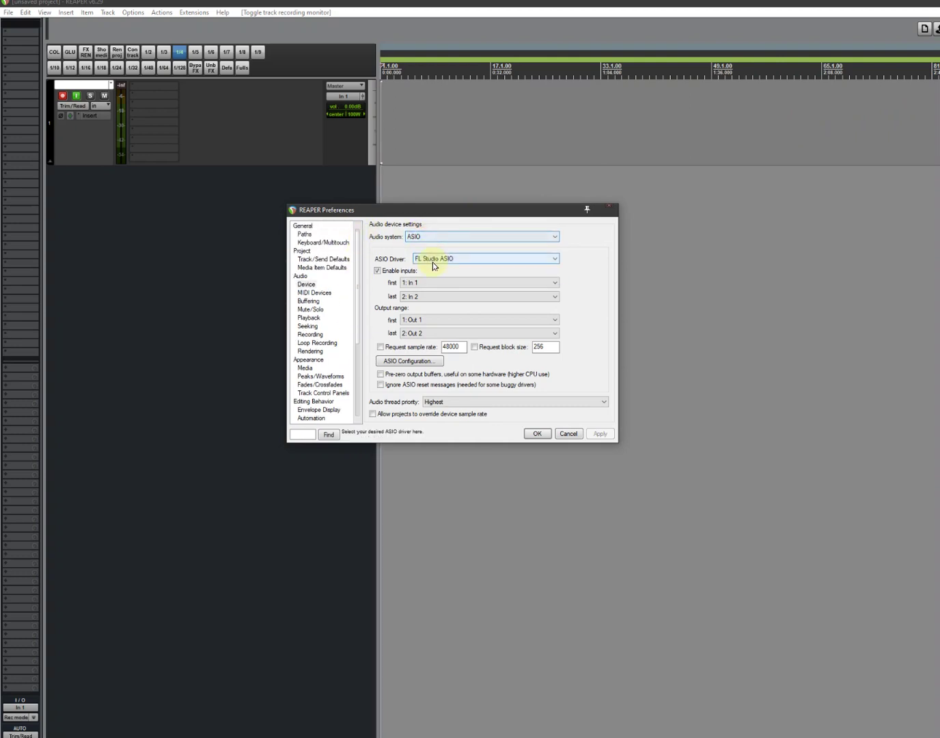
{"action": "left_click", "coordinate": [433, 260]}
{"action": "left_click", "coordinate": [437, 274]}
{"action": "left_click", "coordinate": [447, 282]}
{"action": "left_click", "coordinate": [445, 261]}
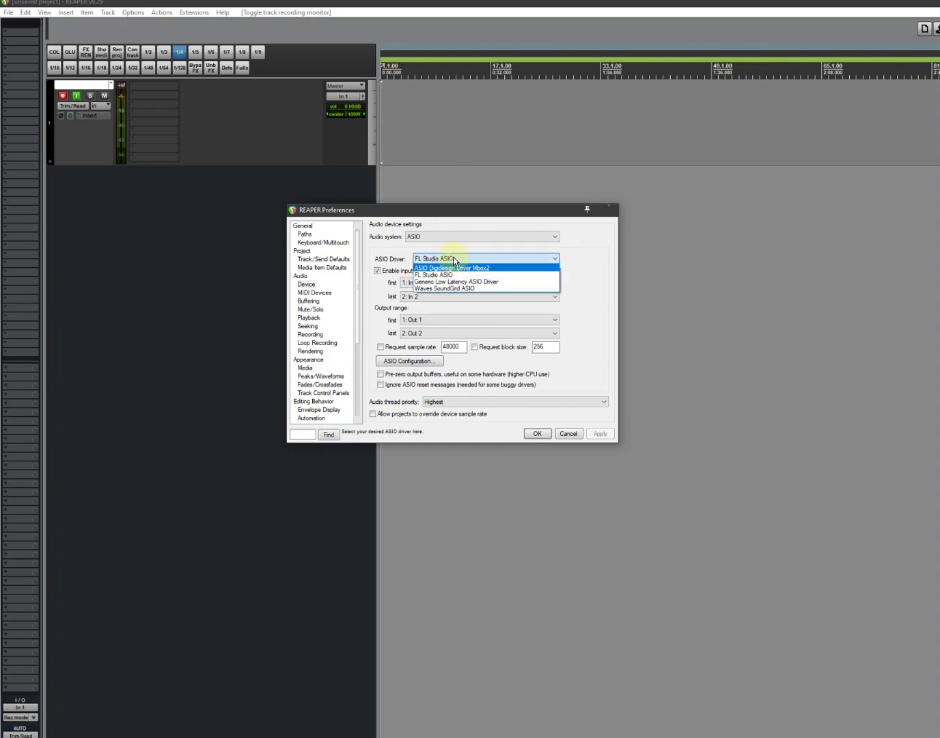
{"action": "left_click", "coordinate": [588, 265]}
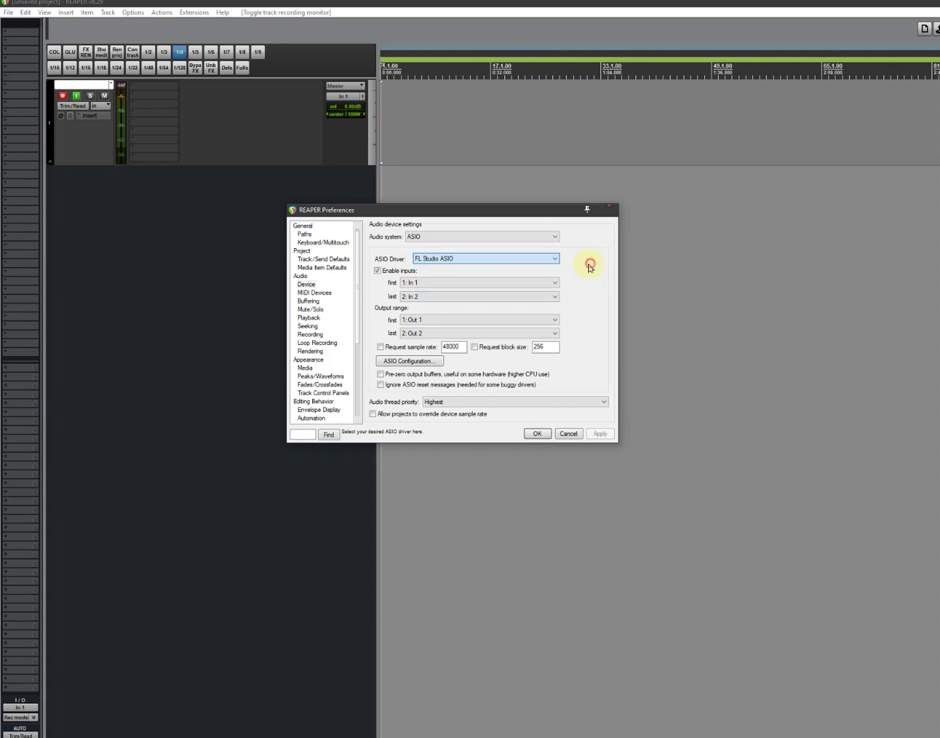
{"action": "left_click", "coordinate": [409, 361]}
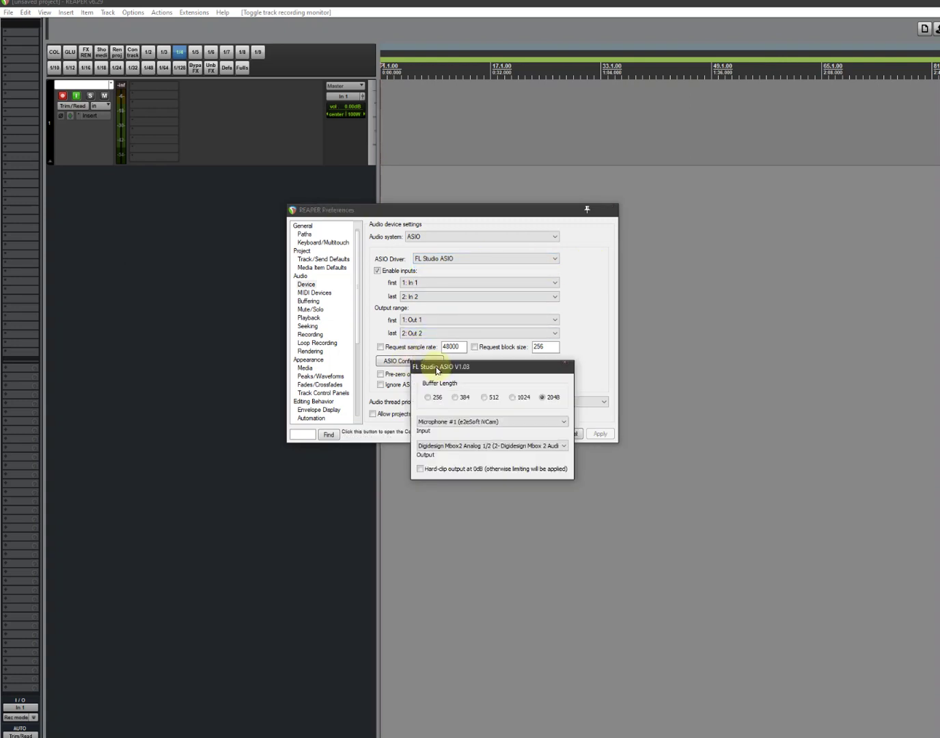
{"action": "left_click", "coordinate": [444, 422]}
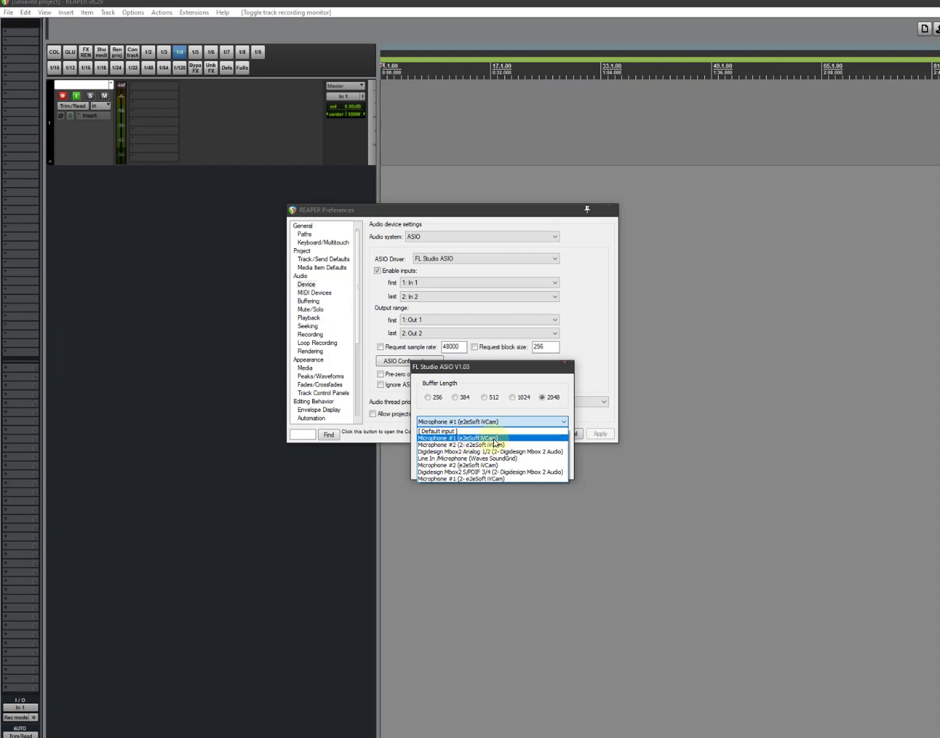
{"action": "left_click", "coordinate": [591, 367]}
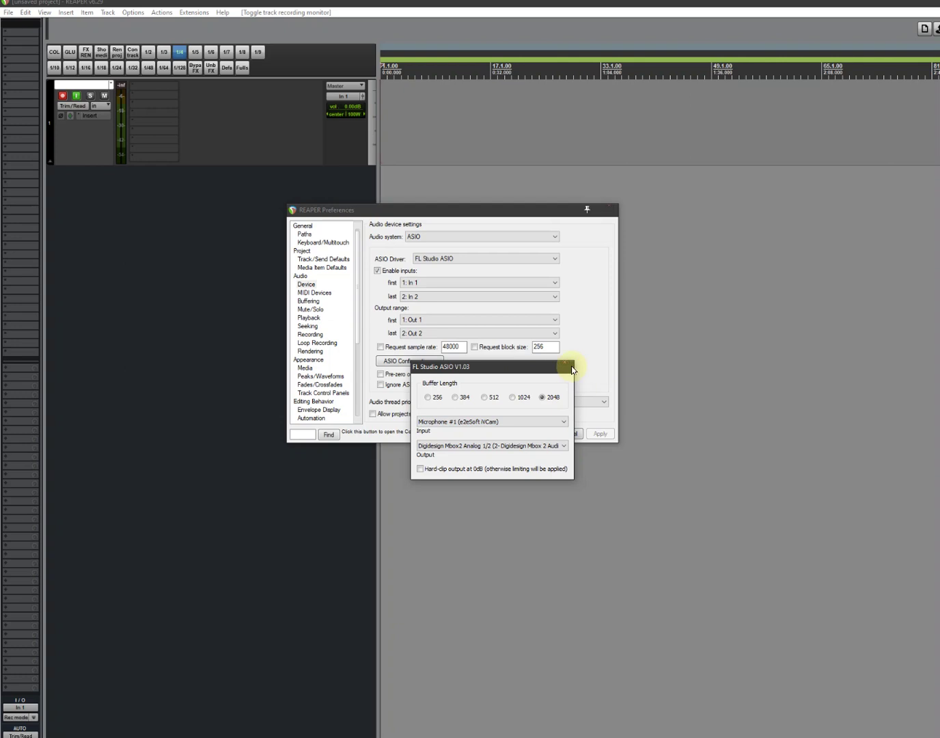
{"action": "left_click", "coordinate": [482, 446]}
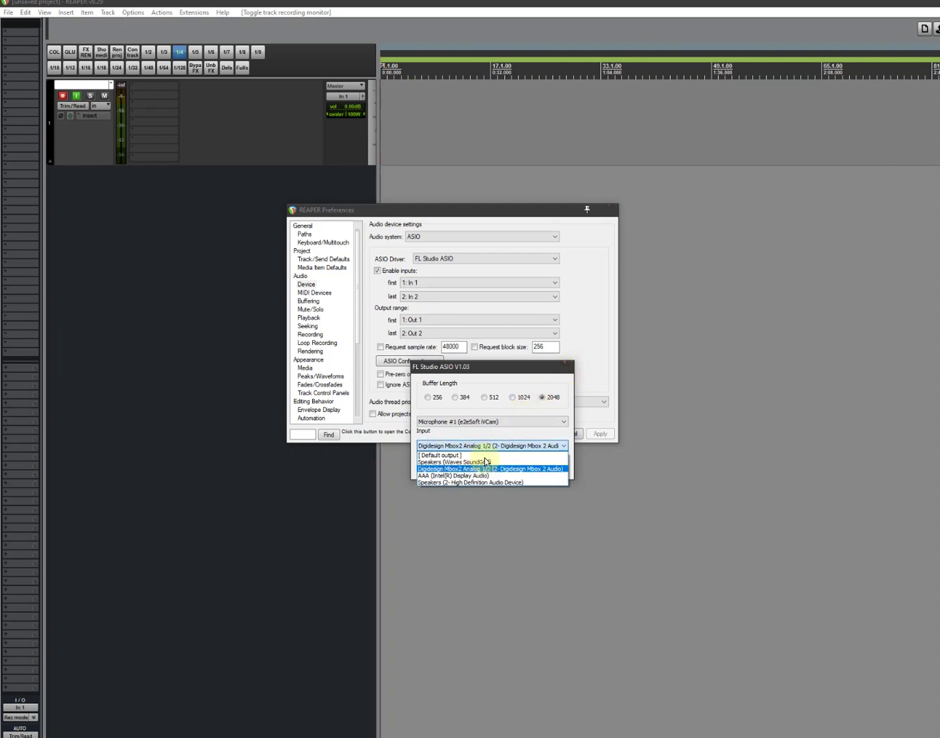
{"action": "left_click", "coordinate": [592, 340]}
{"action": "left_click", "coordinate": [570, 367]}
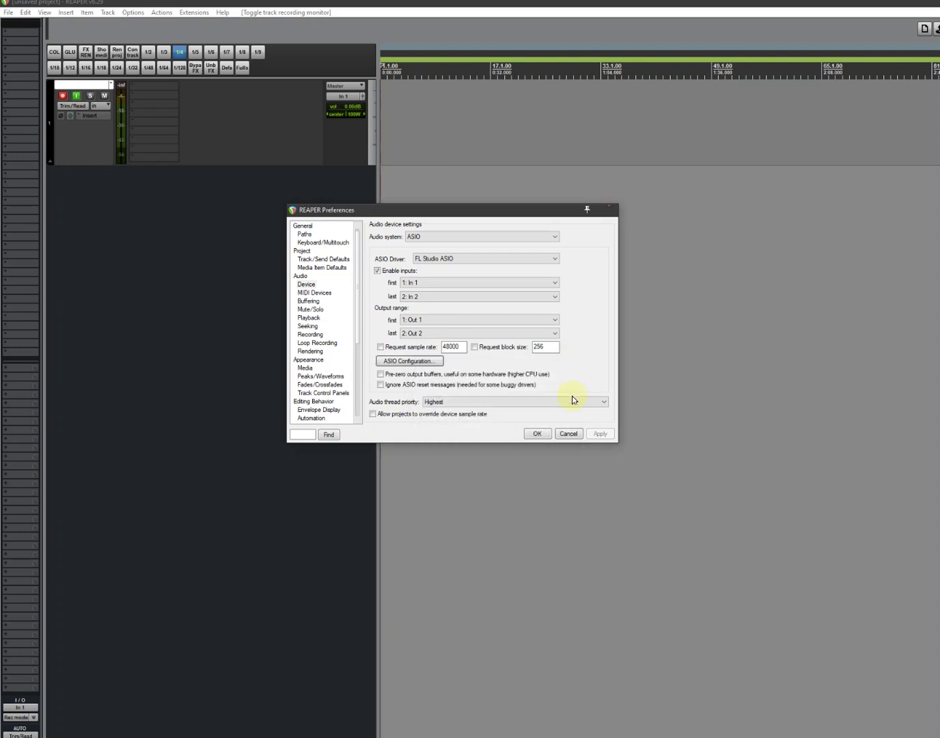
- Cancel Preferences, record a short vocal take on the armed track, then reopen Preferences
{"action": "left_click", "coordinate": [570, 434]}
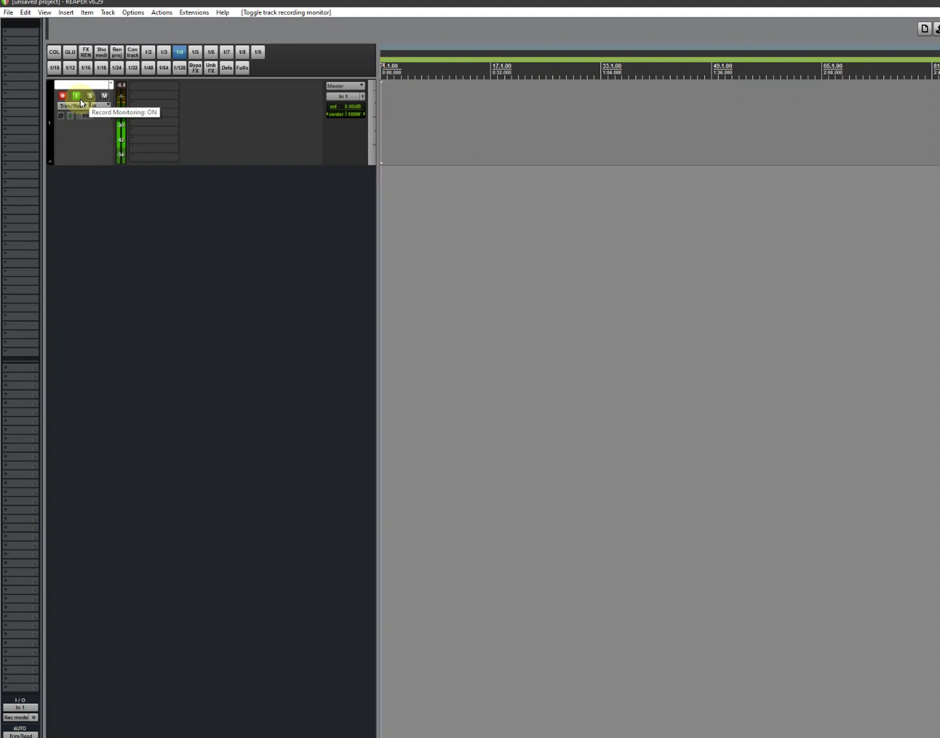
{"action": "key", "text": "ctrl+r"}
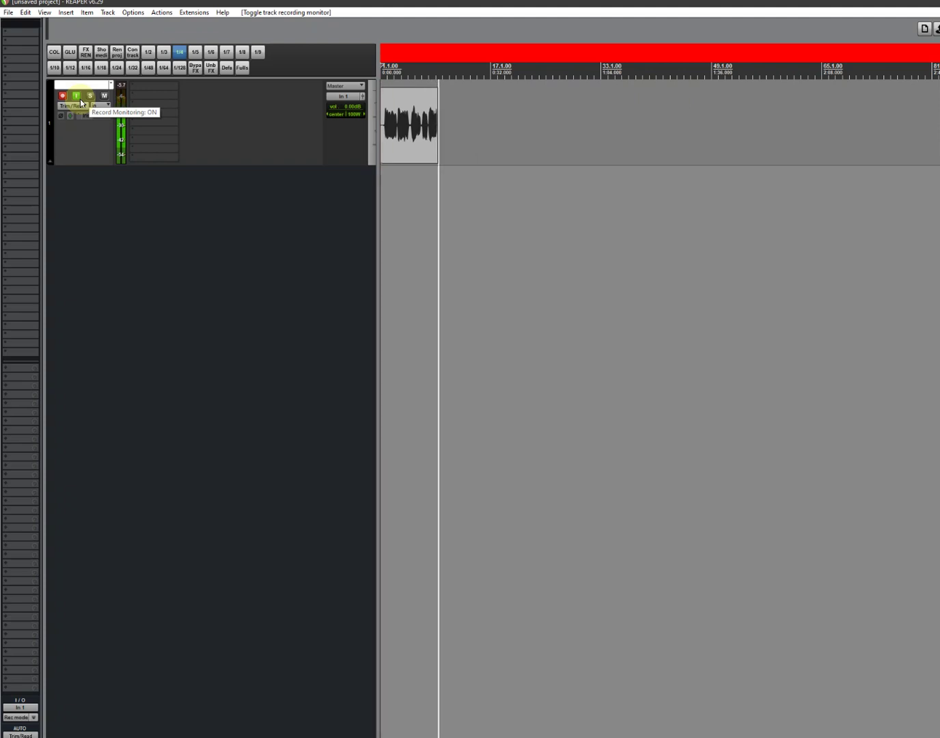
{"action": "key", "text": "space"}
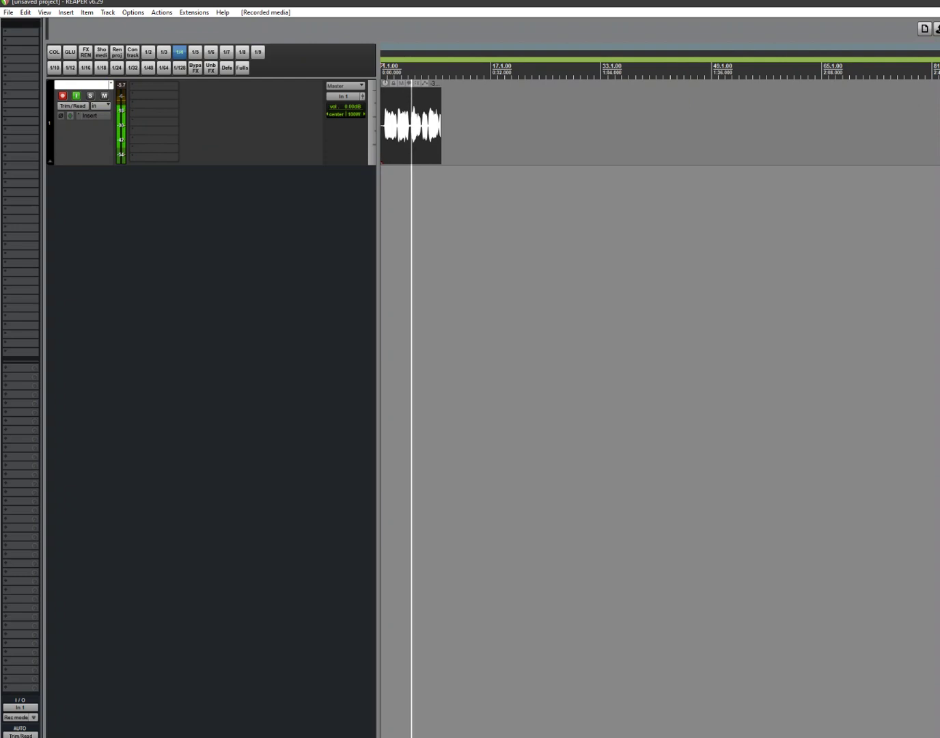
{"action": "key", "text": "ctrl+p"}
{"action": "left_click", "coordinate": [310, 234]}
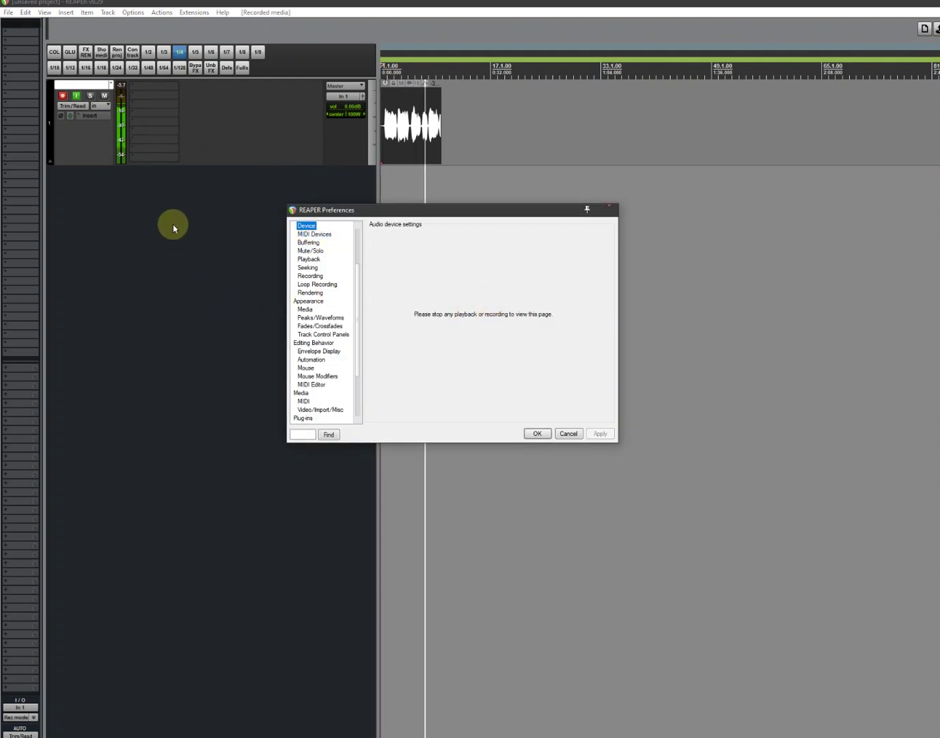
{"action": "left_click", "coordinate": [166, 267]}
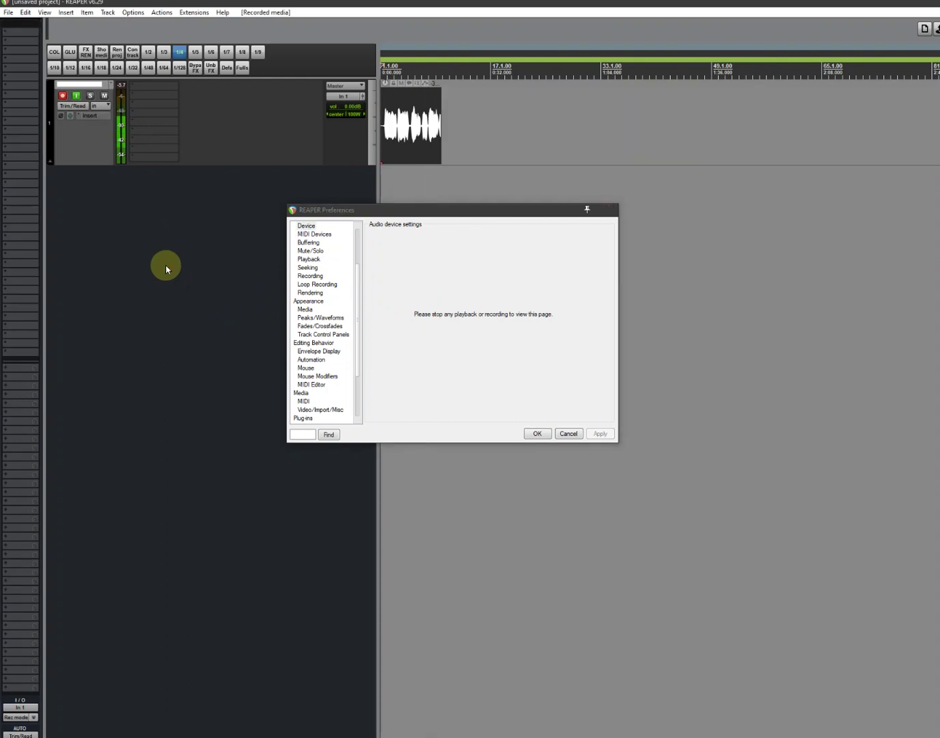
{"action": "left_click", "coordinate": [315, 234]}
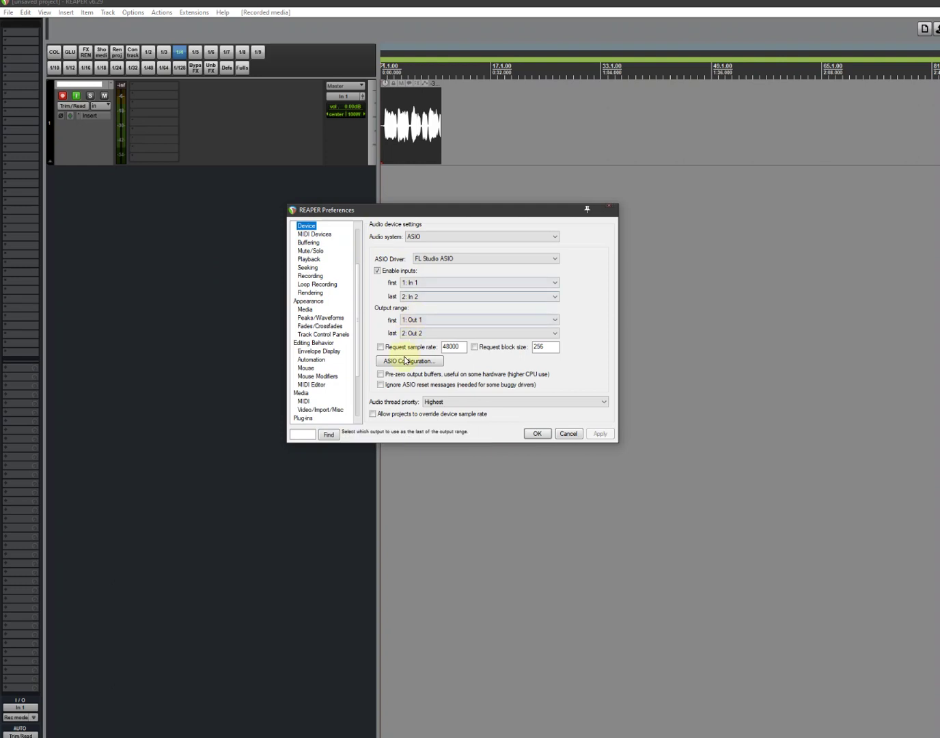
{"action": "left_click", "coordinate": [408, 360]}
{"action": "left_click", "coordinate": [453, 425]}
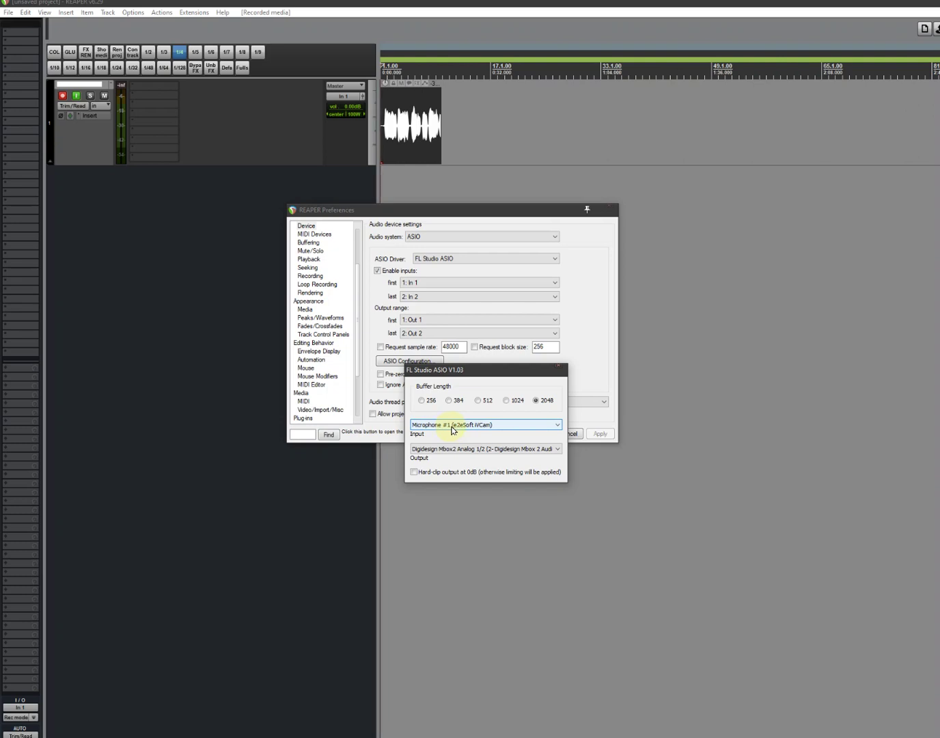
{"action": "left_click", "coordinate": [452, 426]}
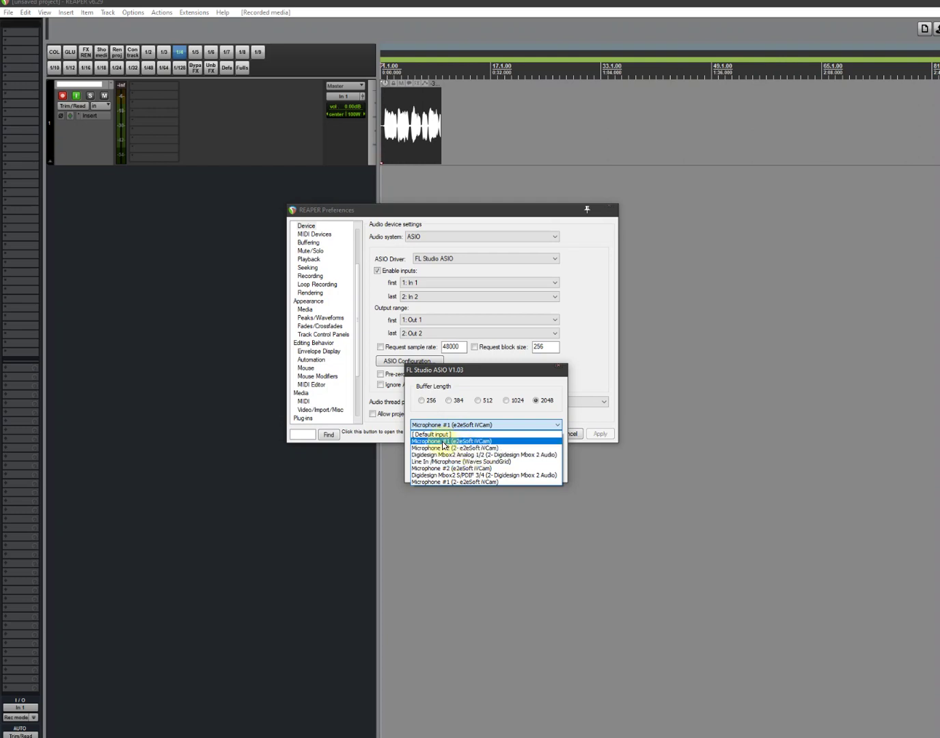
{"action": "left_click", "coordinate": [593, 350]}
{"action": "left_click", "coordinate": [565, 367]}
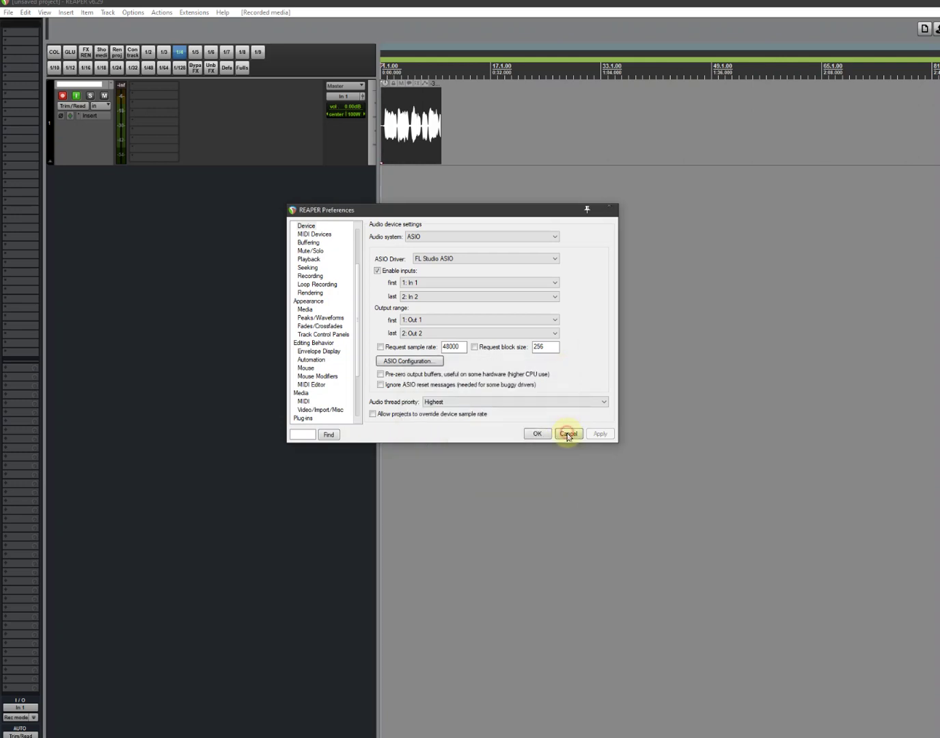
{"action": "left_click", "coordinate": [566, 433]}
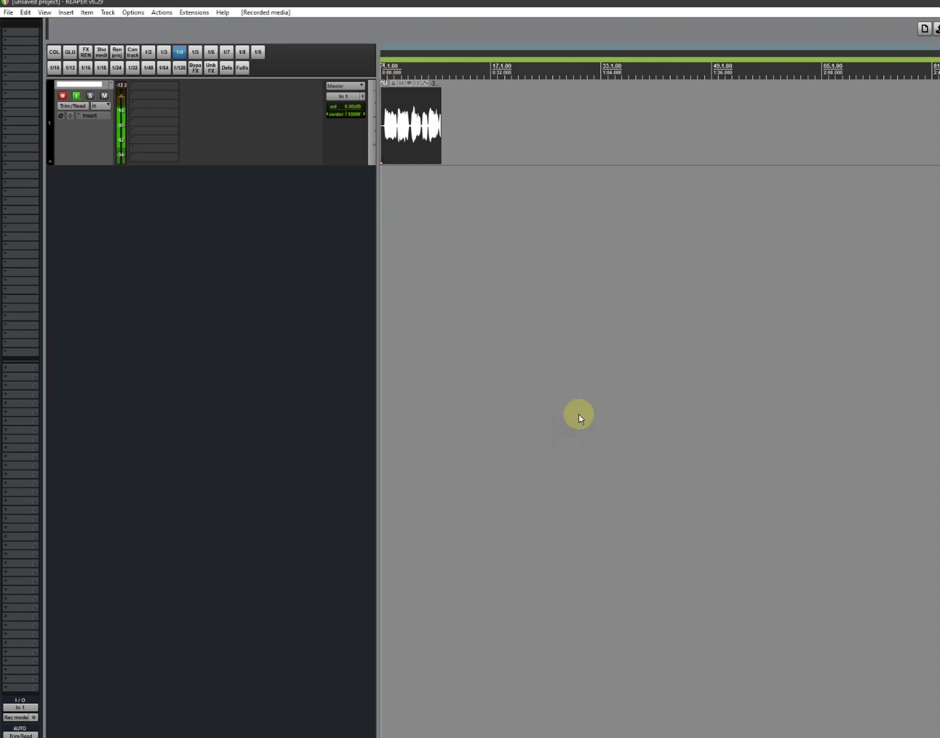